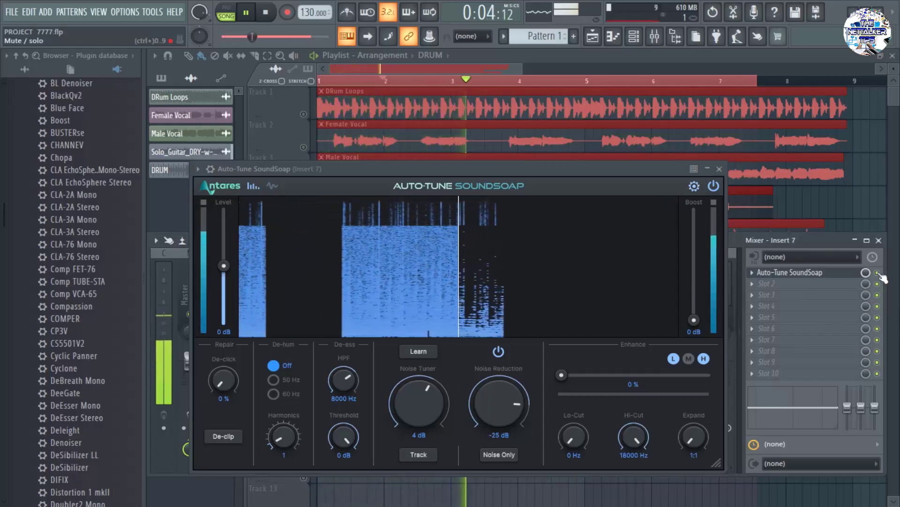
Bypass SoundSoap to hear the raw guitar, then turn the effect back on
{"action": "left_click", "coordinate": [877, 273]}
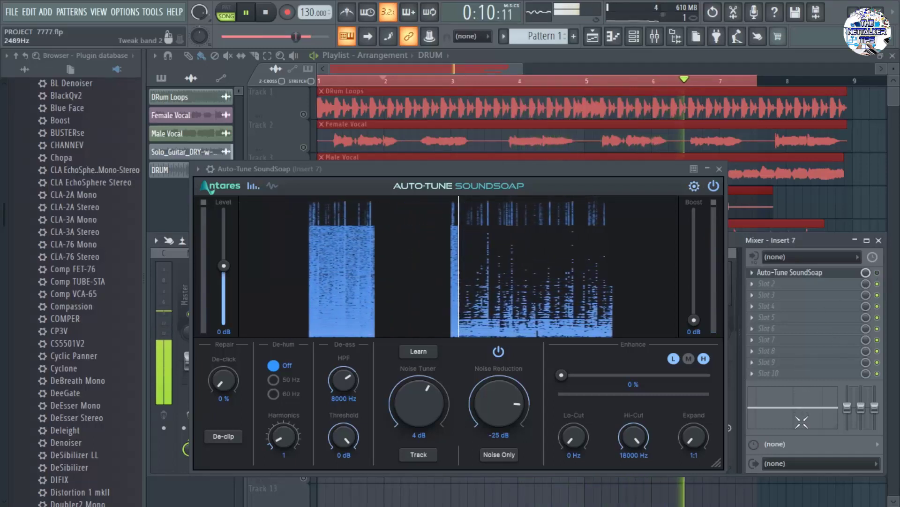
{"action": "left_click", "coordinate": [877, 273]}
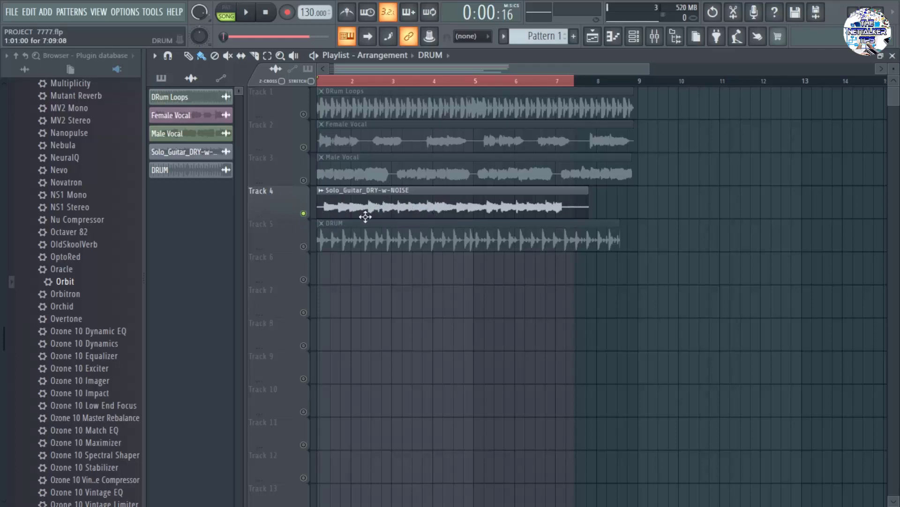
Play the arrangement to hear the noisy guitar, then stop playback
{"action": "left_click", "coordinate": [248, 14]}
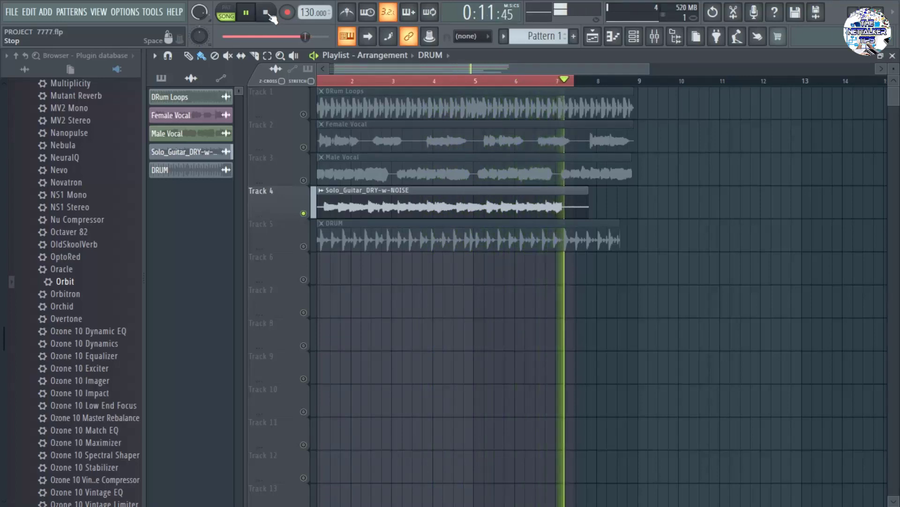
{"action": "left_click", "coordinate": [269, 16]}
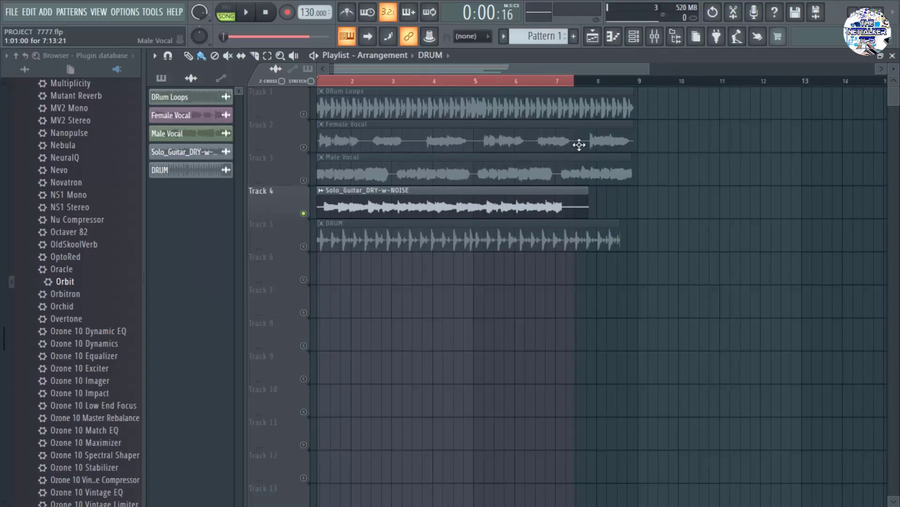
Show and hide the mixer with F9, then scroll through the view
{"action": "left_click", "coordinate": [655, 38]}
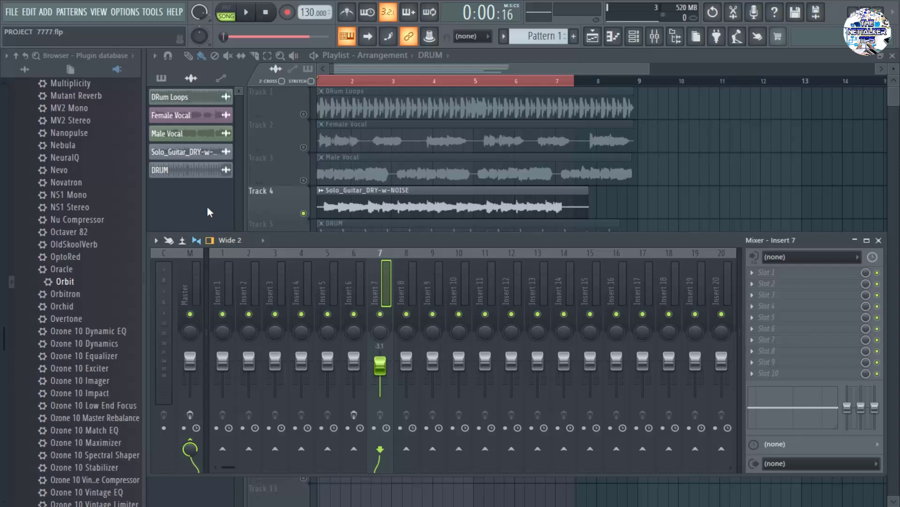
{"action": "key", "text": "F9"}
{"action": "scroll", "coordinate": [59, 282], "scroll_direction": "down", "scroll_amount": 5}
{"action": "scroll", "coordinate": [67, 289], "scroll_direction": "up", "scroll_amount": 10}
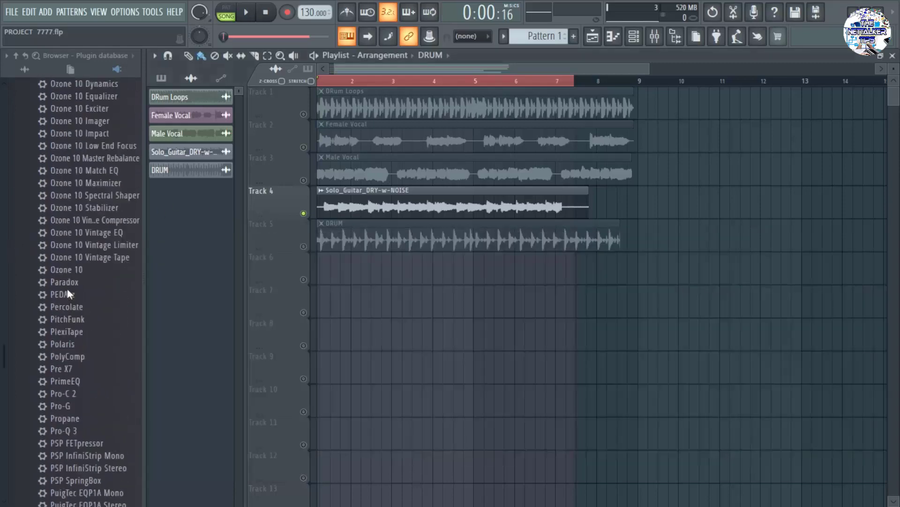
{"action": "scroll", "coordinate": [78, 244], "scroll_direction": "up", "scroll_amount": 10}
{"action": "scroll", "coordinate": [72, 193], "scroll_direction": "down", "scroll_amount": 15}
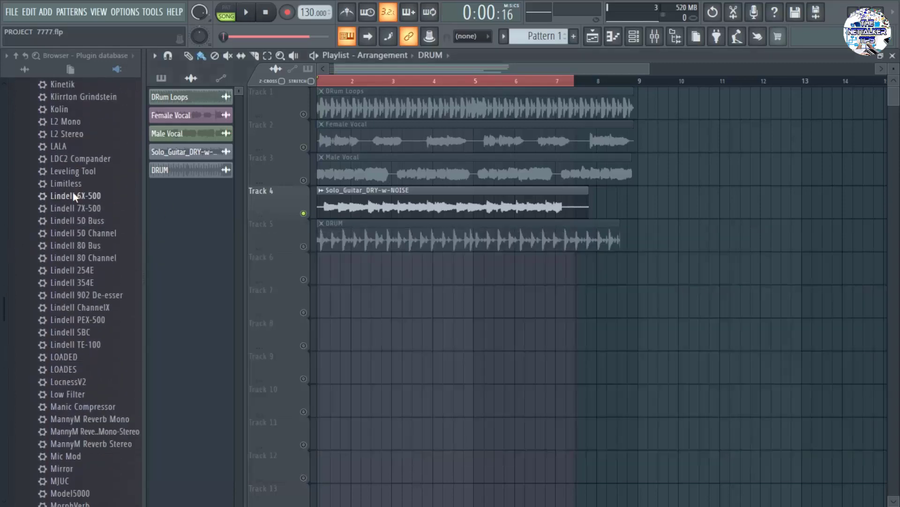
{"action": "scroll", "coordinate": [79, 205], "scroll_direction": "down", "scroll_amount": 20}
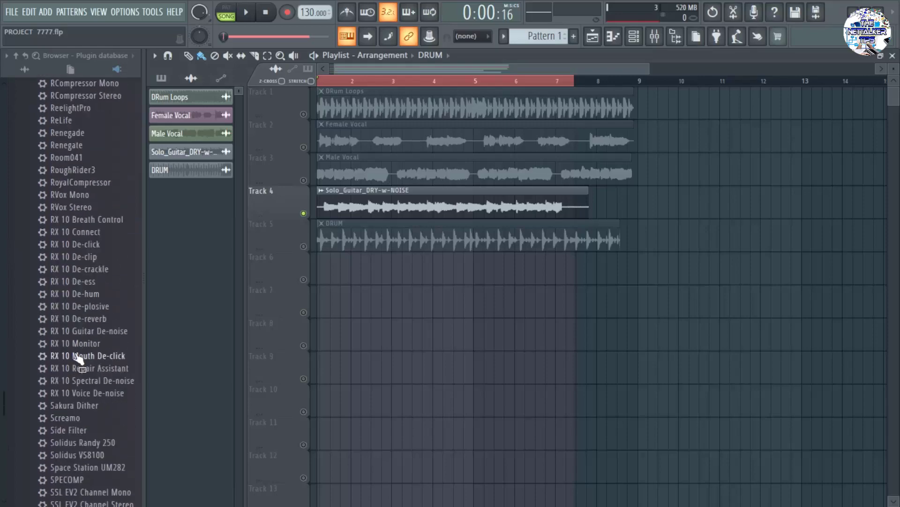
{"action": "scroll", "coordinate": [80, 355], "scroll_direction": "up", "scroll_amount": 20}
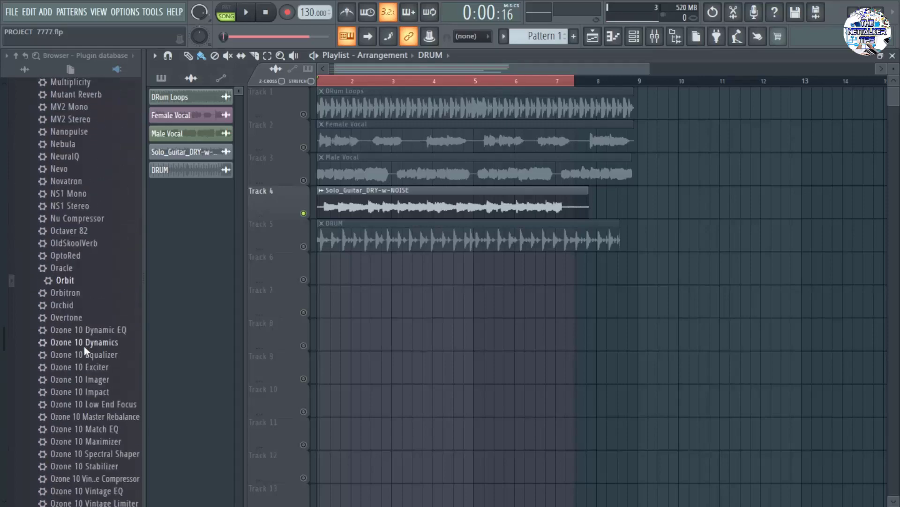
{"action": "scroll", "coordinate": [88, 318], "scroll_direction": "down", "scroll_amount": 5}
{"action": "scroll", "coordinate": [86, 300], "scroll_direction": "up", "scroll_amount": 11}
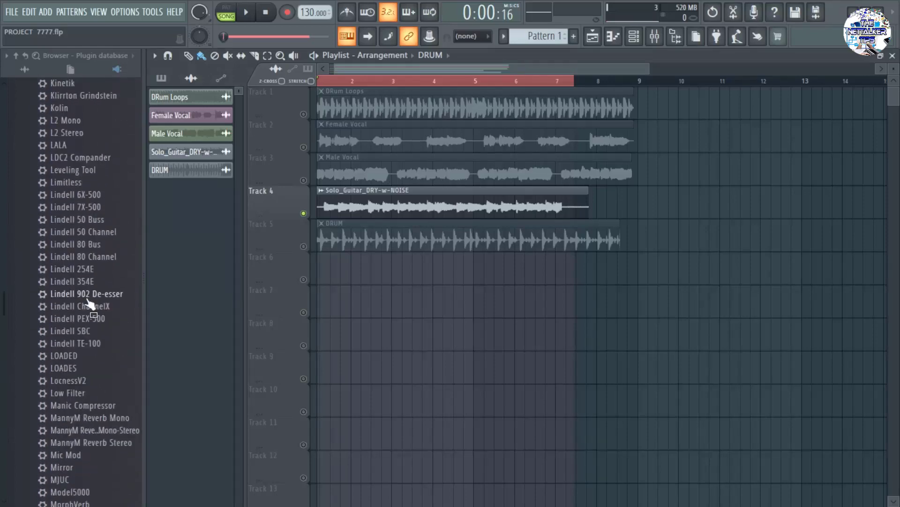
{"action": "scroll", "coordinate": [87, 303], "scroll_direction": "up", "scroll_amount": 8}
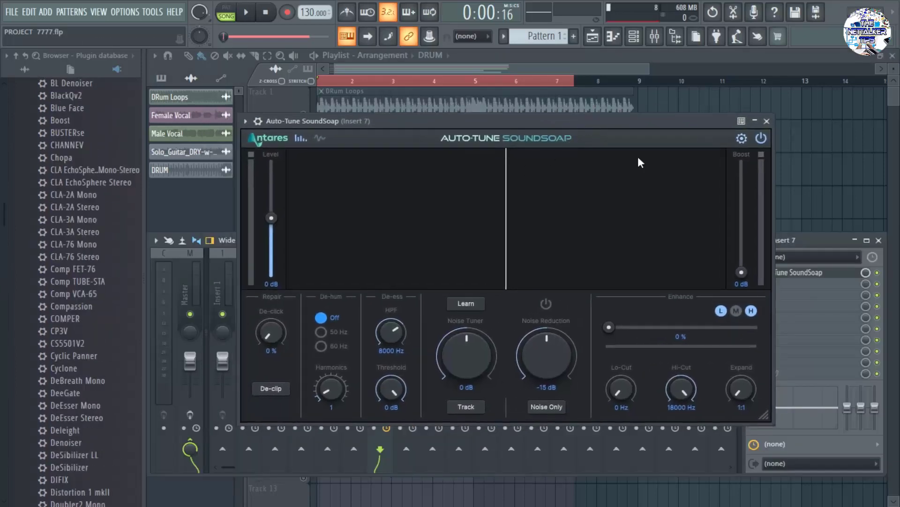
Close the mixer and move the SoundSoap window below the tracks to uncover the playlist
{"action": "left_click_drag", "start_coordinate": [592, 122], "coordinate": [642, 146]}
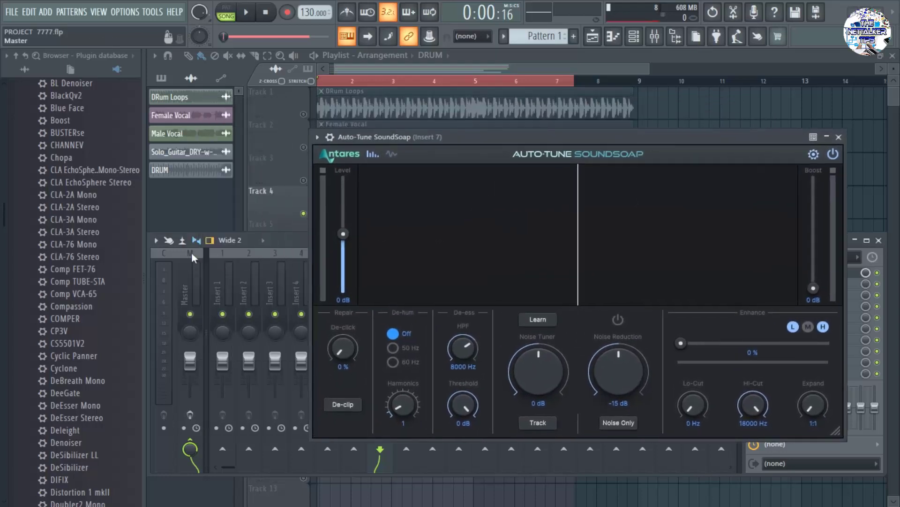
{"action": "key", "text": "F9"}
{"action": "left_click_drag", "start_coordinate": [419, 136], "coordinate": [545, 159]}
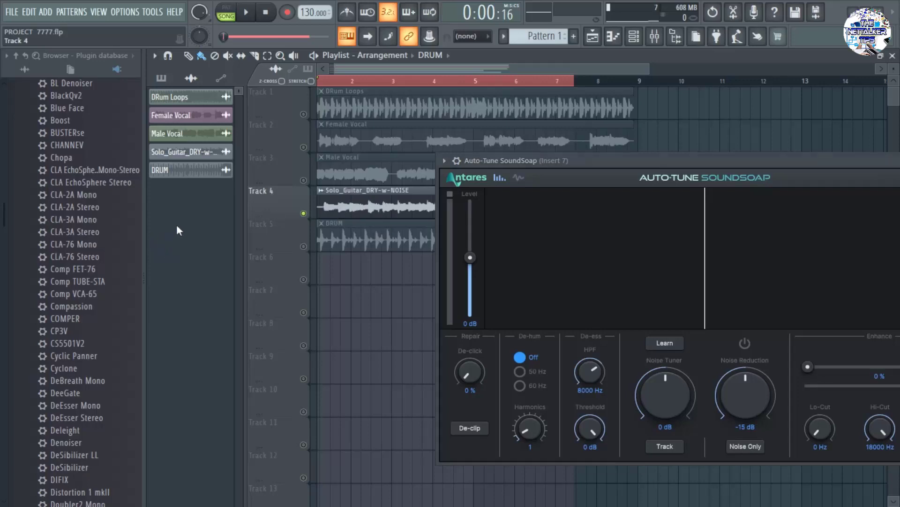
{"action": "scroll", "coordinate": [400, 114], "scroll_direction": "up", "scroll_amount": 6}
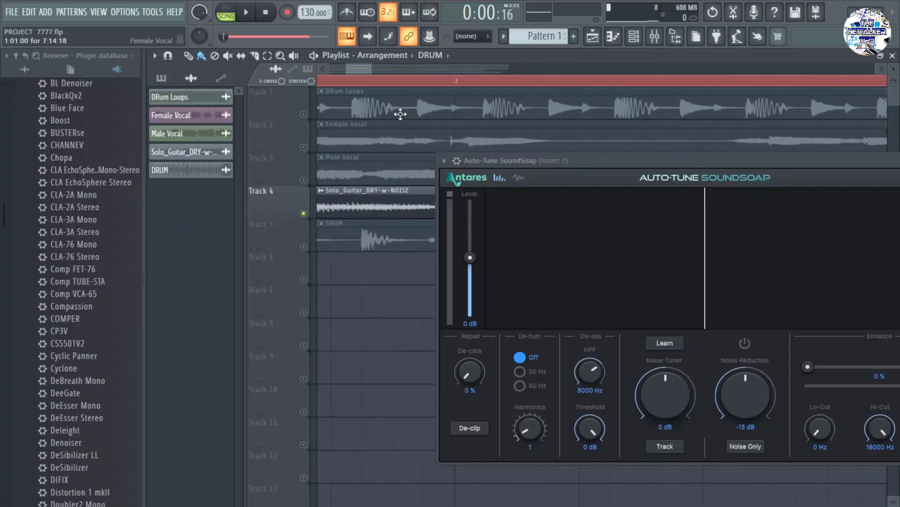
{"action": "left_click_drag", "start_coordinate": [367, 69], "coordinate": [342, 70]}
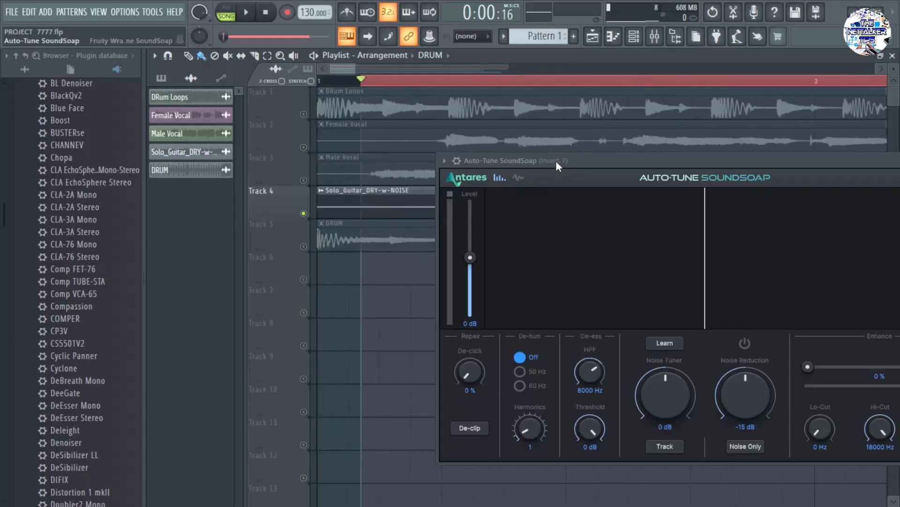
{"action": "left_click_drag", "start_coordinate": [555, 160], "coordinate": [552, 329]}
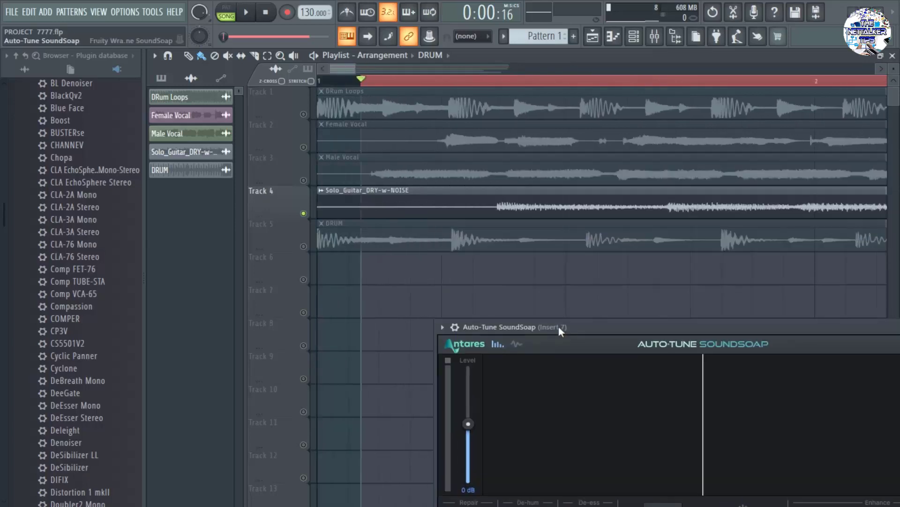
Select the noise-only opening of the song on the ruler and bring SoundSoap fully into view
{"action": "left_click", "coordinate": [457, 83]}
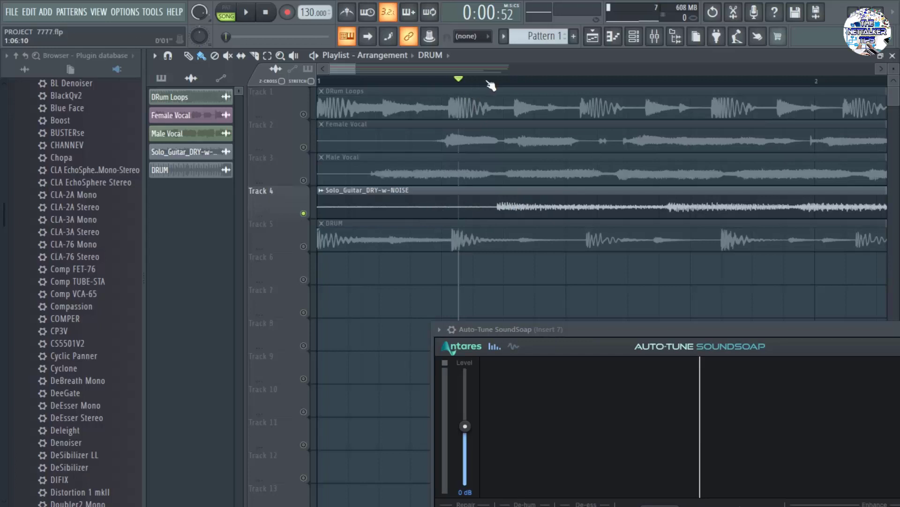
{"action": "left_click_drag", "start_coordinate": [491, 83], "coordinate": [411, 99]}
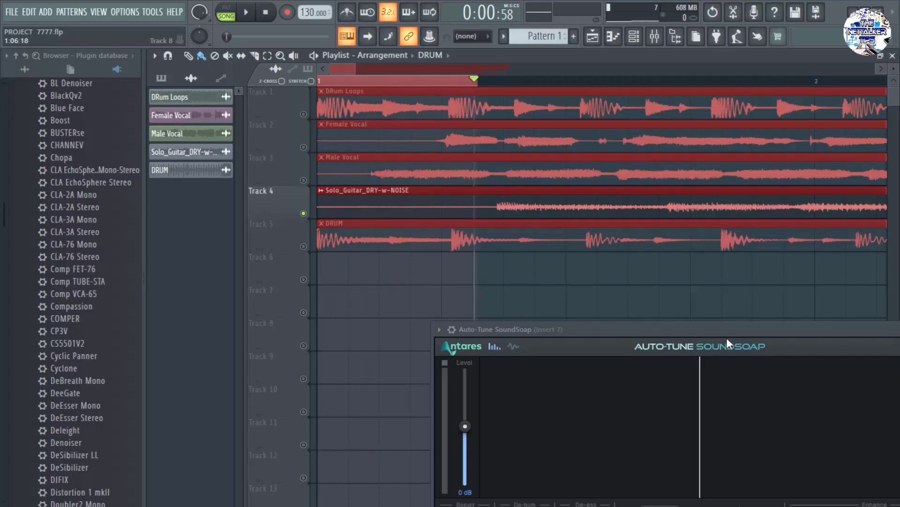
{"action": "left_click_drag", "start_coordinate": [728, 344], "coordinate": [549, 243]}
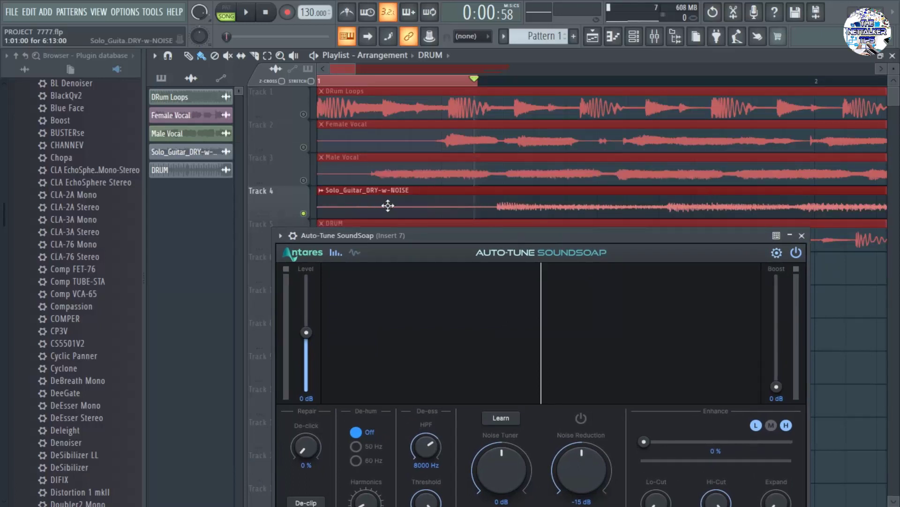
{"action": "scroll", "coordinate": [504, 202], "scroll_direction": "down", "scroll_amount": 5}
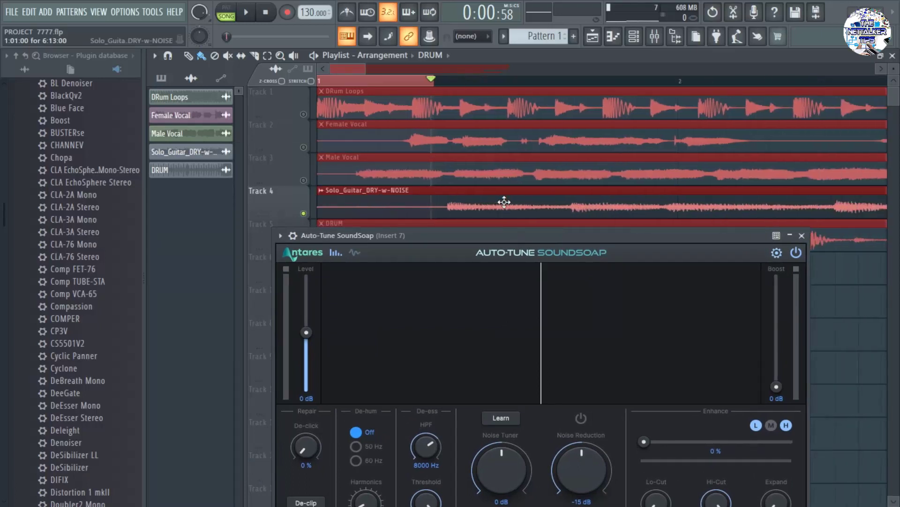
{"action": "scroll", "coordinate": [400, 205], "scroll_direction": "down", "scroll_amount": 2}
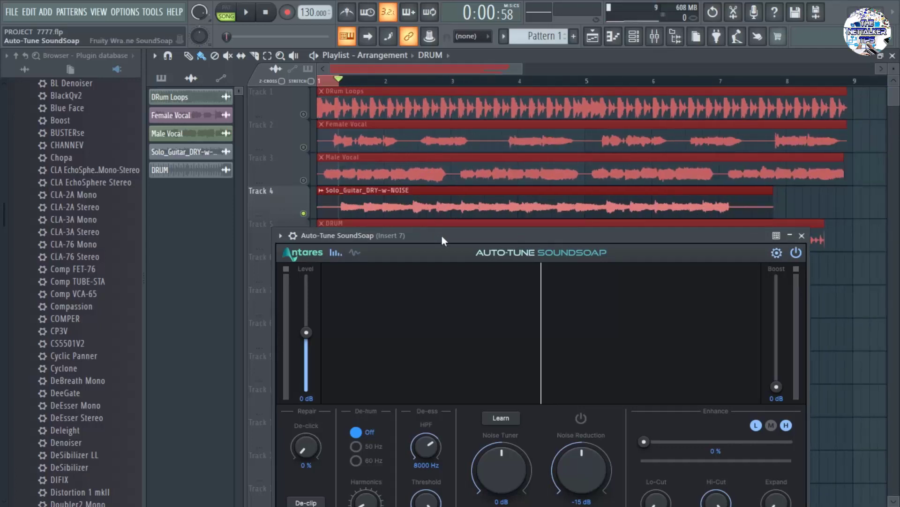
{"action": "left_click_drag", "start_coordinate": [431, 237], "coordinate": [451, 177]}
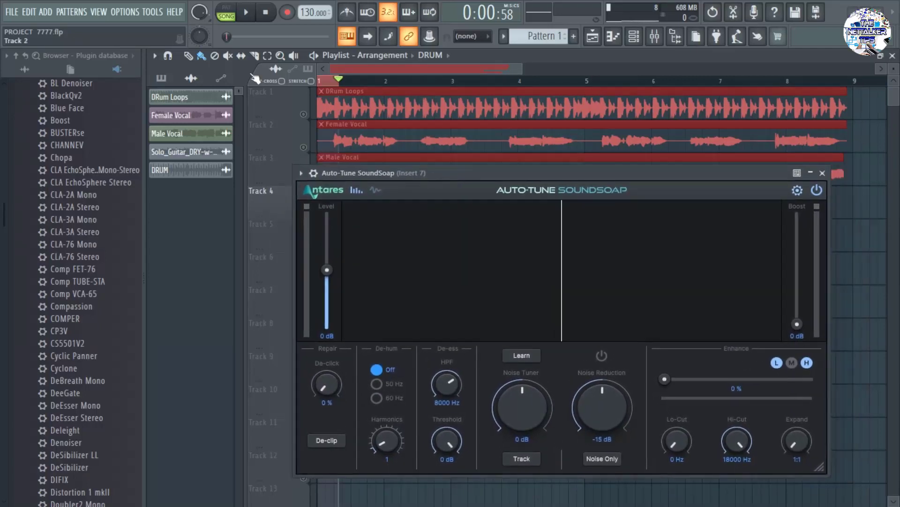
{"action": "left_click", "coordinate": [248, 13]}
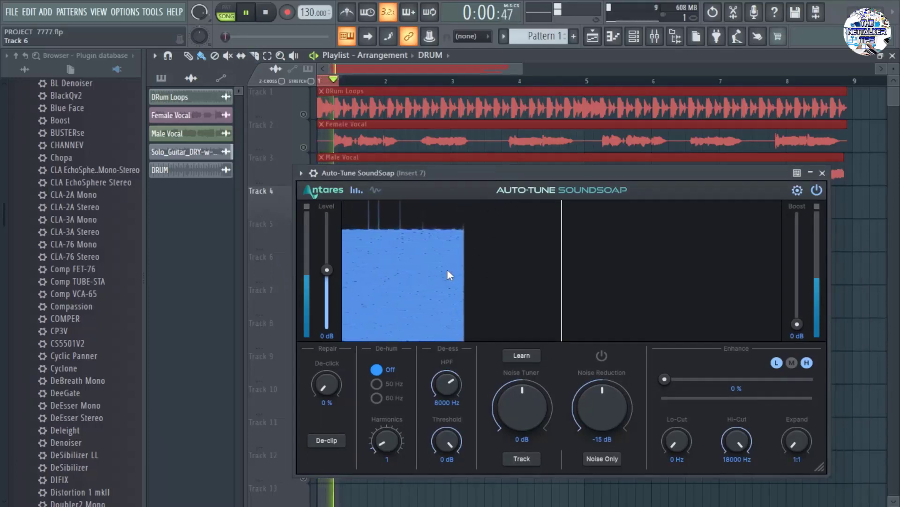
{"action": "left_click_drag", "start_coordinate": [531, 173], "coordinate": [478, 173]}
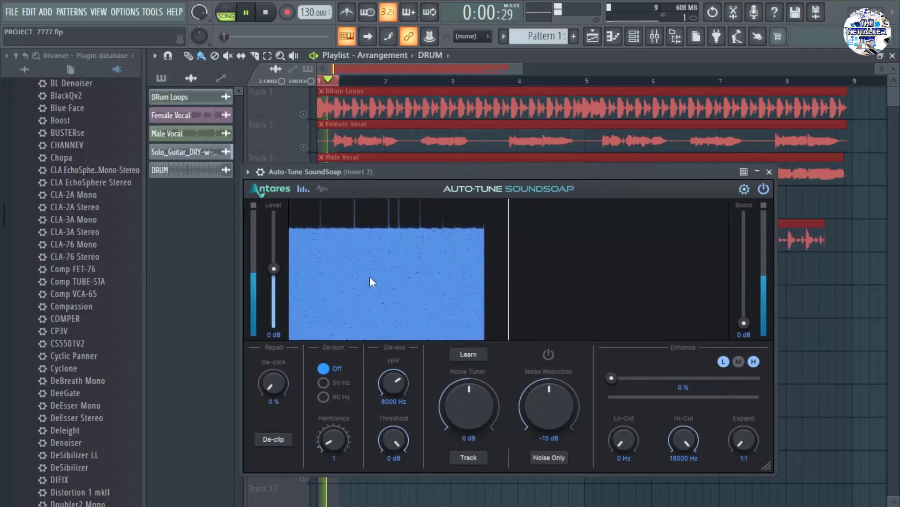
{"action": "mouse_move", "coordinate": [525, 175]}
{"action": "left_mouse_down"}
{"action": "mouse_move", "coordinate": [514, 175]}
{"action": "mouse_move", "coordinate": [516, 183]}
{"action": "left_mouse_up"}
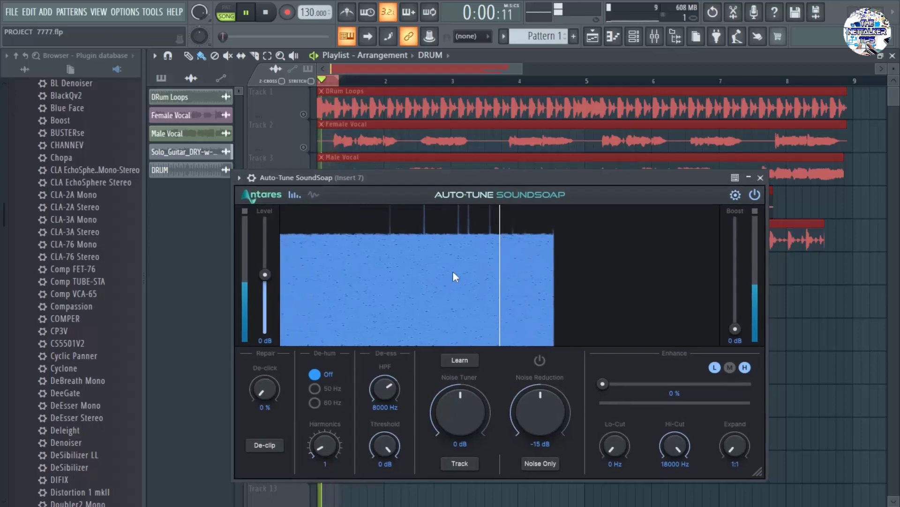
Capture the noise profile with SoundSoap's Learn, enabling De-Noise, and shift the window up-left
{"action": "left_click", "coordinate": [464, 360]}
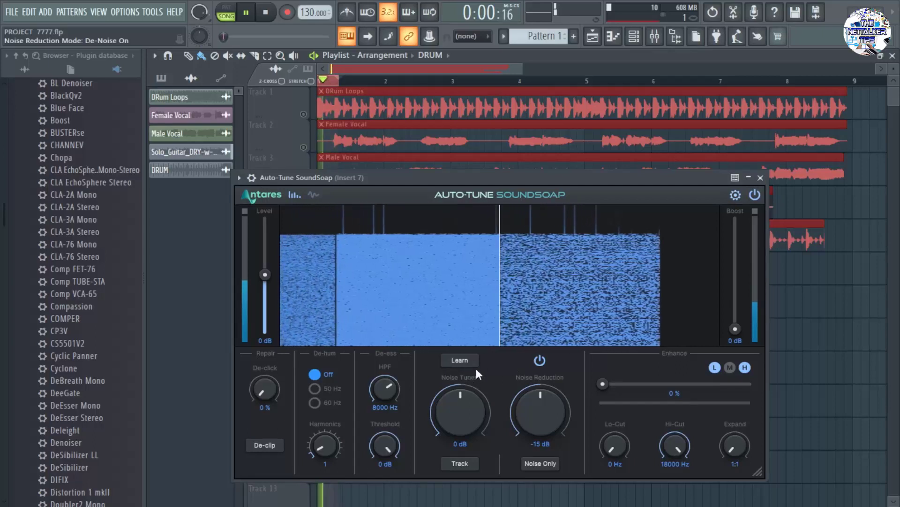
{"action": "left_click_drag", "start_coordinate": [512, 181], "coordinate": [487, 176]}
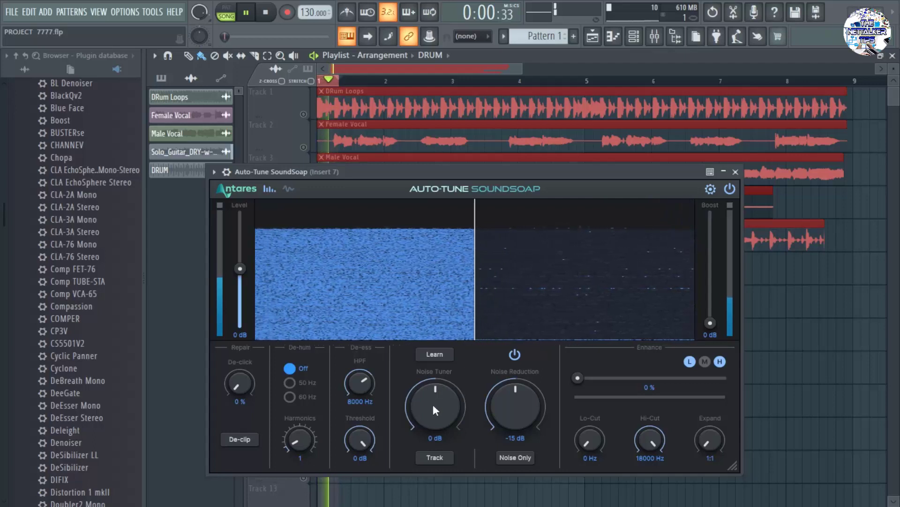
Set SoundSoap's Noise Tuner to 4 dB and Noise Reduction to −25 dB
{"action": "left_click_drag", "start_coordinate": [432, 403], "coordinate": [429, 387]}
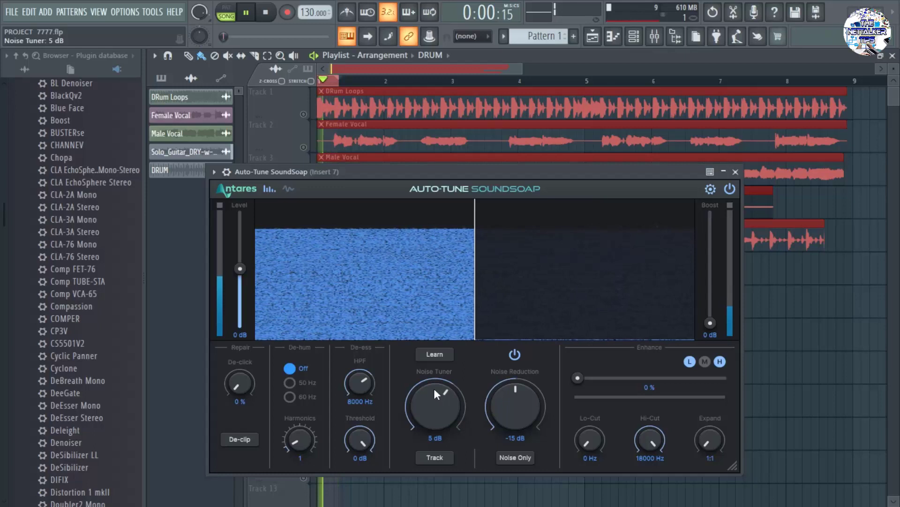
{"action": "left_click_drag", "start_coordinate": [435, 389], "coordinate": [433, 391]}
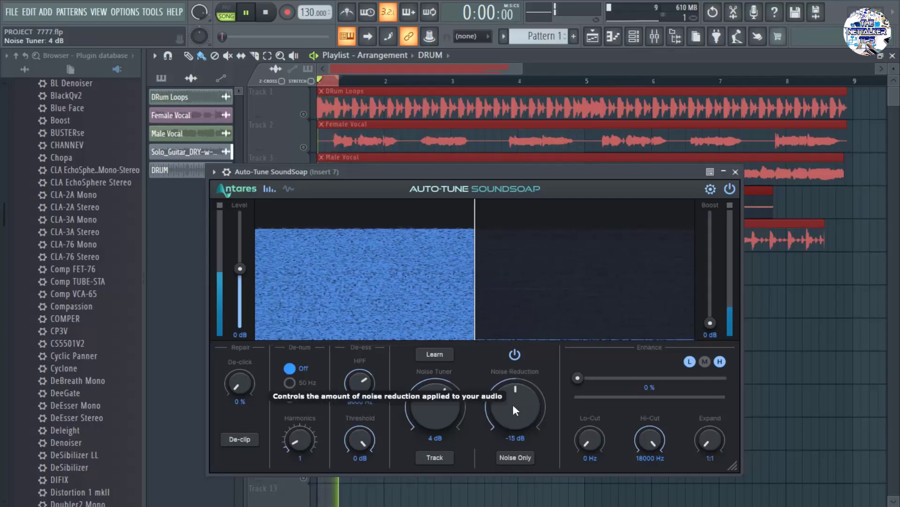
{"action": "left_click_drag", "start_coordinate": [514, 406], "coordinate": [507, 351]}
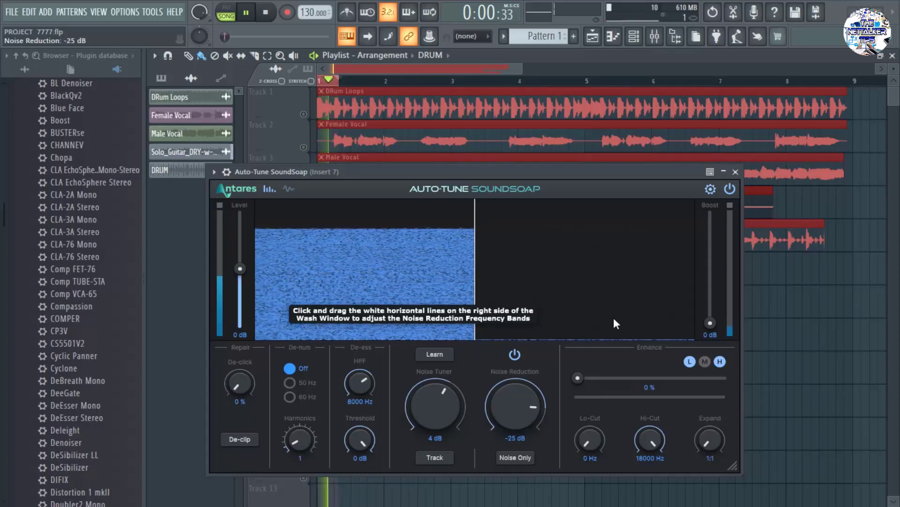
Reposition the plugin window and bring up the mixer
{"action": "left_click_drag", "start_coordinate": [535, 173], "coordinate": [533, 153]}
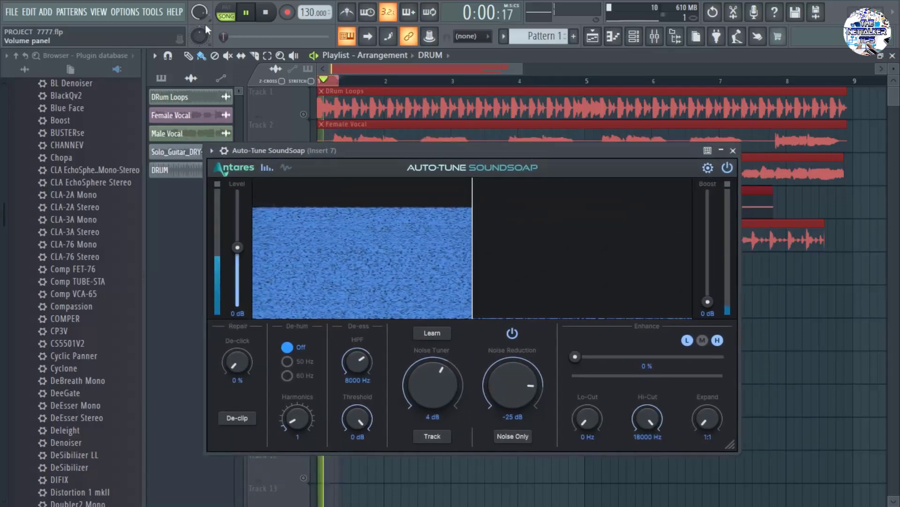
{"action": "left_click_drag", "start_coordinate": [446, 151], "coordinate": [495, 177]}
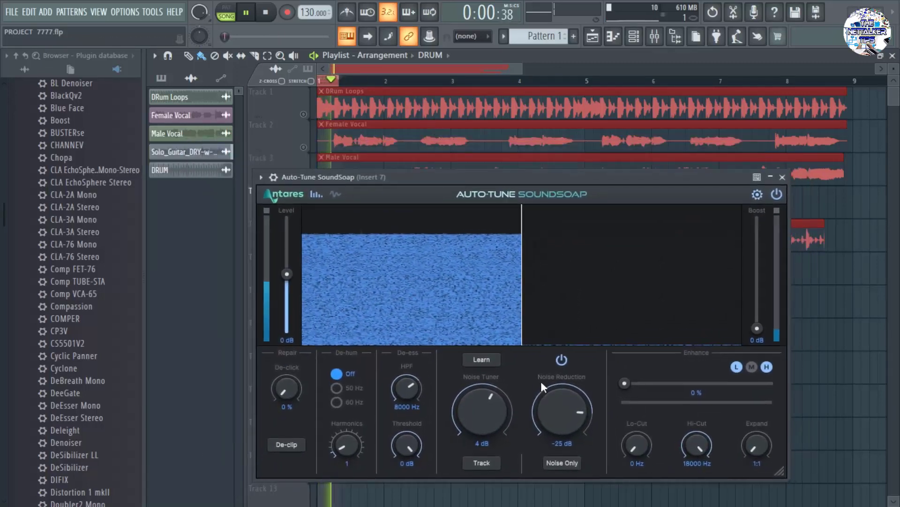
{"action": "left_click", "coordinate": [655, 37]}
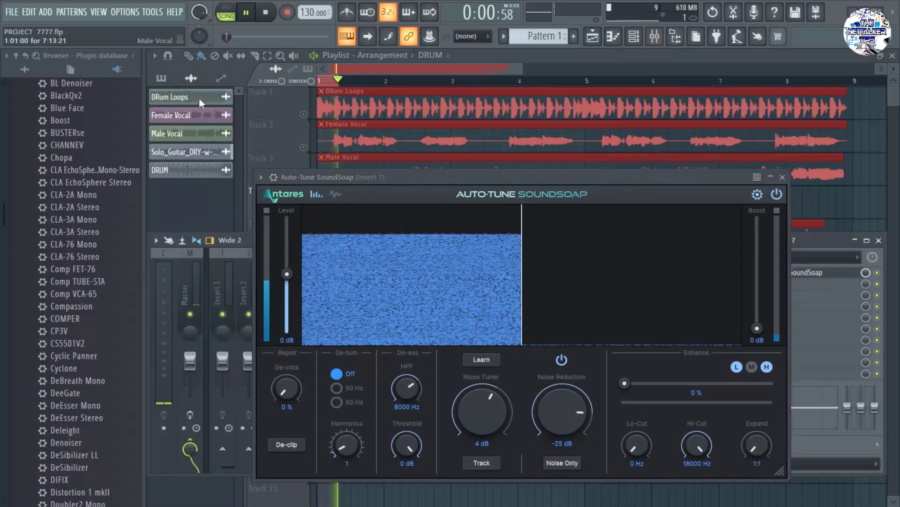
Bring the playlist in front of the mixer and deselect all its clips
{"action": "left_click_drag", "start_coordinate": [516, 178], "coordinate": [548, 191]}
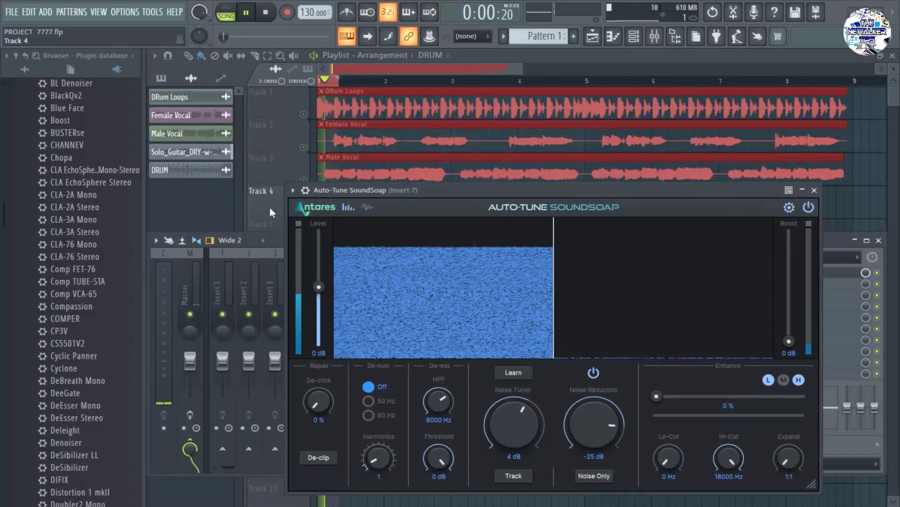
{"action": "left_click", "coordinate": [269, 207]}
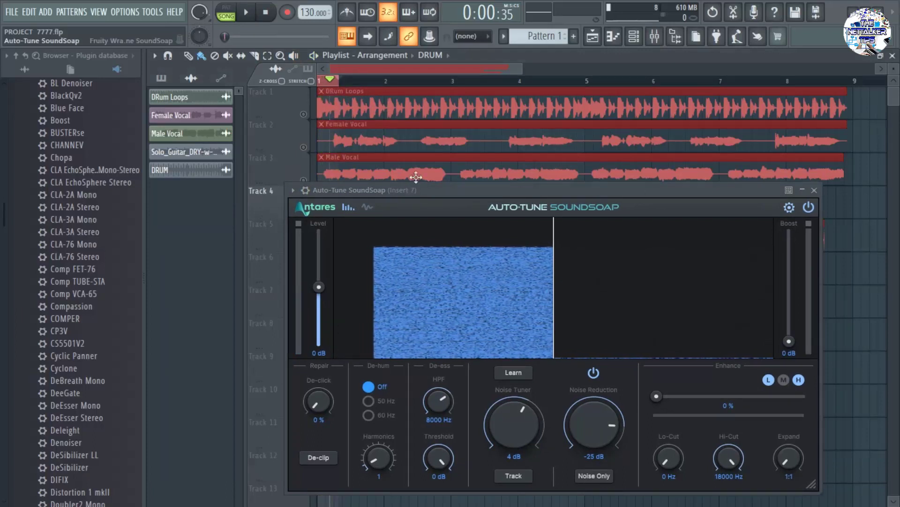
{"action": "left_click_drag", "start_coordinate": [447, 204], "coordinate": [441, 236]}
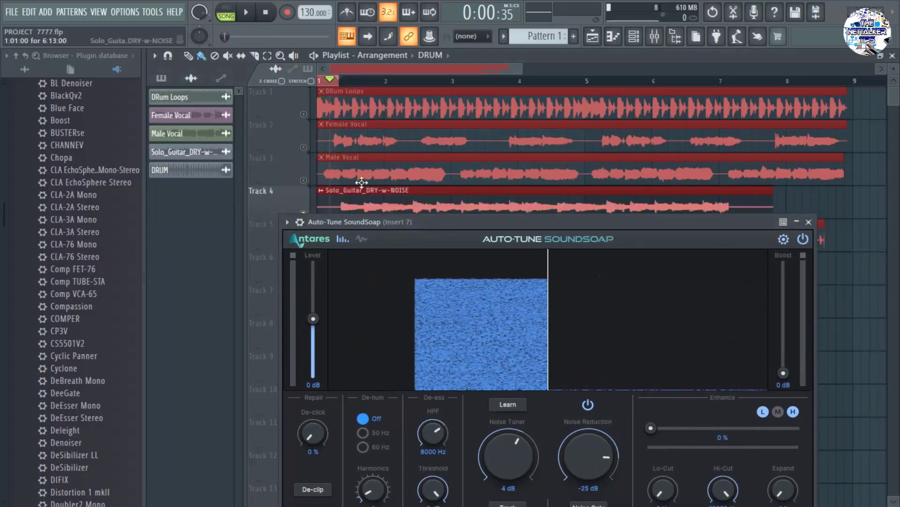
{"action": "left_click", "coordinate": [479, 212]}
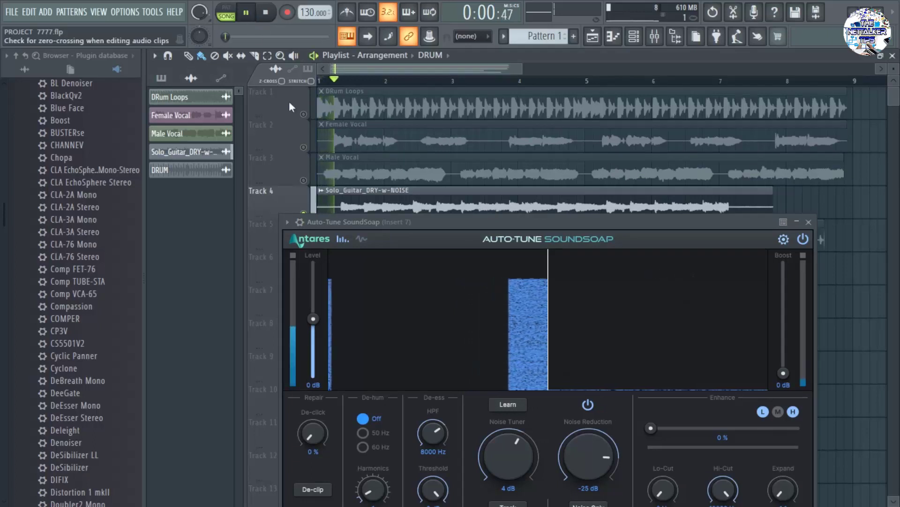
Show the mixer's Insert 7 with SoundSoap loaded, then stop playback
{"action": "mouse_move", "coordinate": [479, 220]}
{"action": "left_mouse_down"}
{"action": "mouse_move", "coordinate": [448, 177]}
{"action": "mouse_move", "coordinate": [479, 205]}
{"action": "left_mouse_up"}
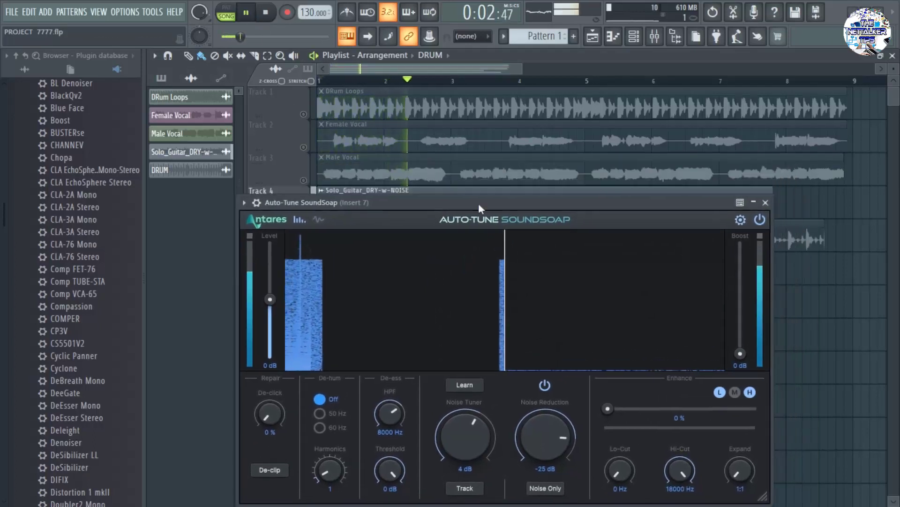
{"action": "left_click", "coordinate": [658, 41]}
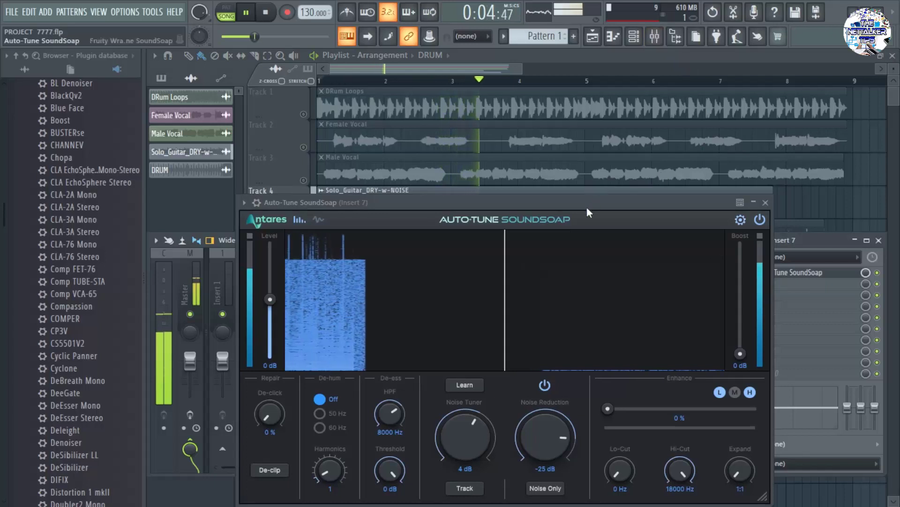
{"action": "left_click_drag", "start_coordinate": [587, 208], "coordinate": [535, 163]}
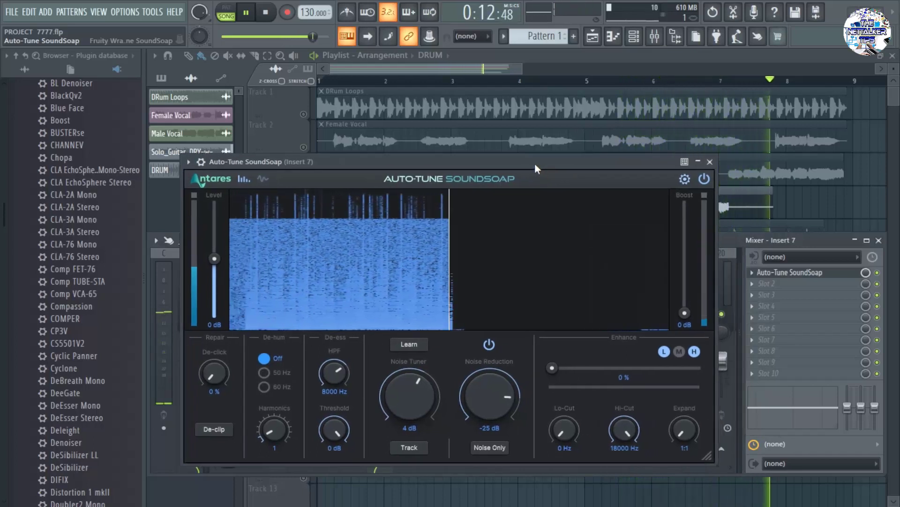
{"action": "key", "text": "space"}
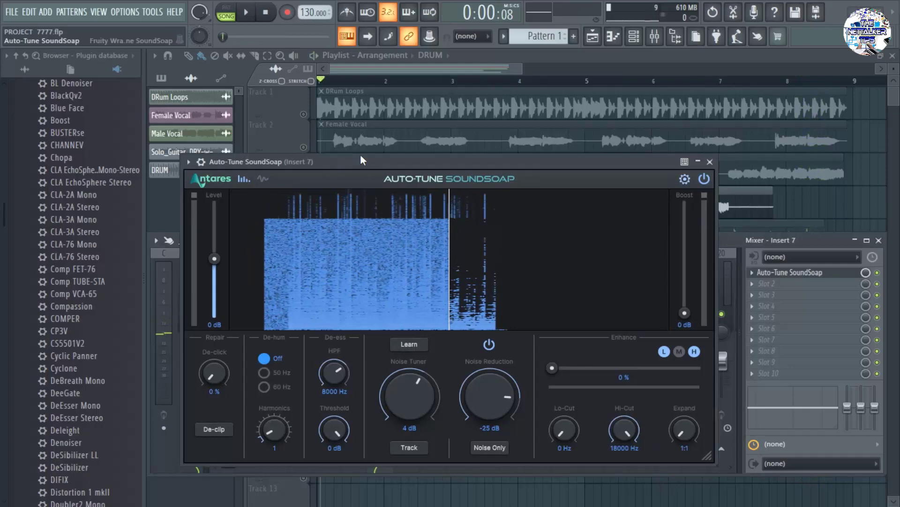
Bring the playlist forward and select bar 2 to bar 7 on the ruler
{"action": "left_click_drag", "start_coordinate": [360, 161], "coordinate": [426, 305]}
{"action": "left_click", "coordinate": [171, 215]}
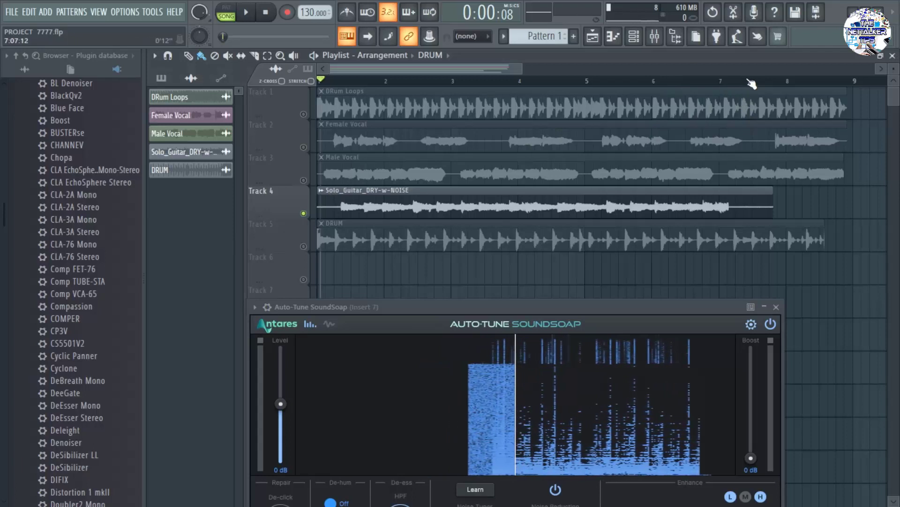
{"action": "left_click_drag", "start_coordinate": [748, 84], "coordinate": [379, 101]}
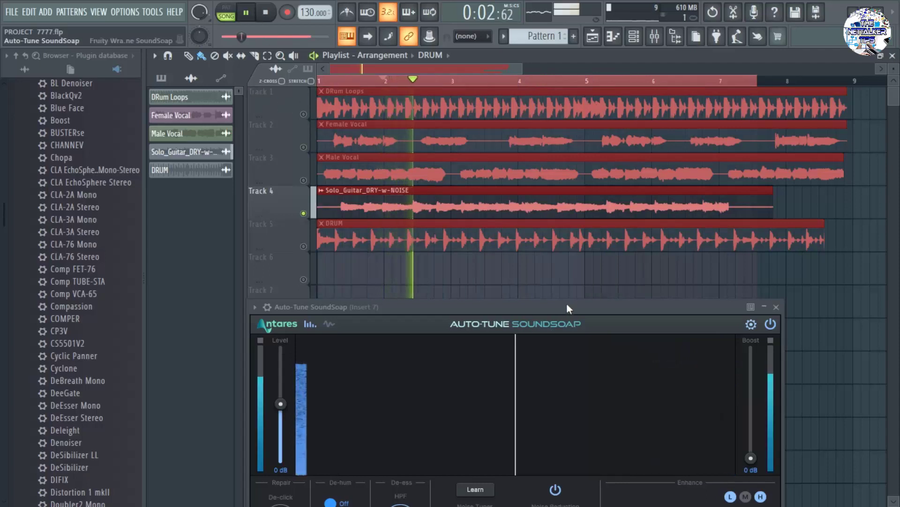
{"action": "left_click_drag", "start_coordinate": [569, 307], "coordinate": [556, 181]}
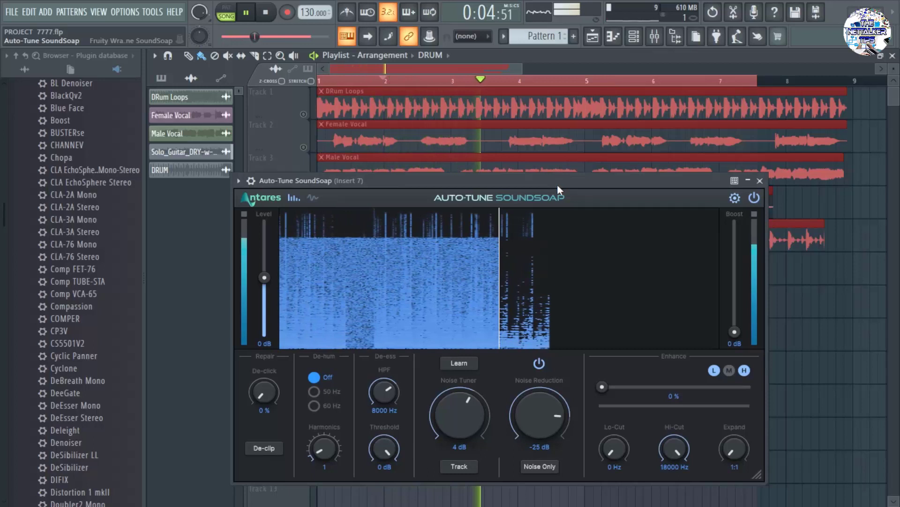
Stop playback and open the Insert 7 mixer panel beside the SoundSoap window
{"action": "key", "text": "space"}
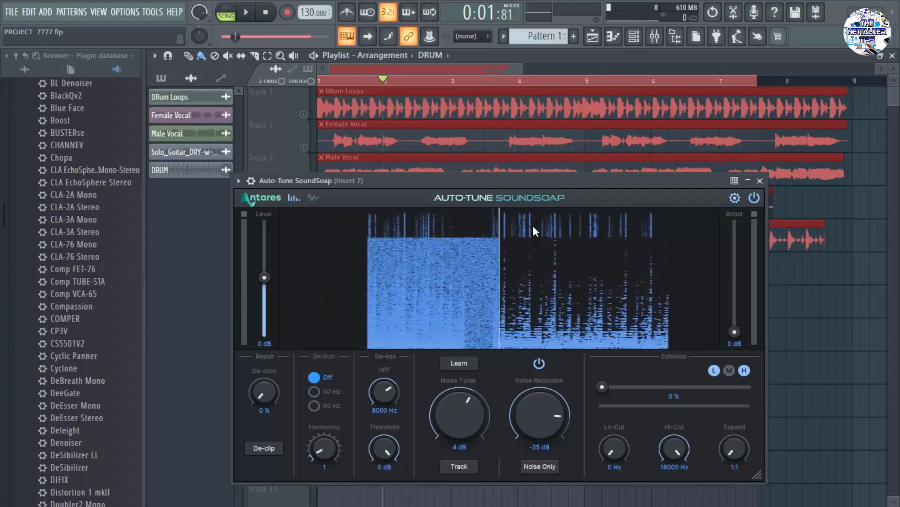
{"action": "left_click_drag", "start_coordinate": [573, 184], "coordinate": [555, 174]}
{"action": "left_click", "coordinate": [655, 36]}
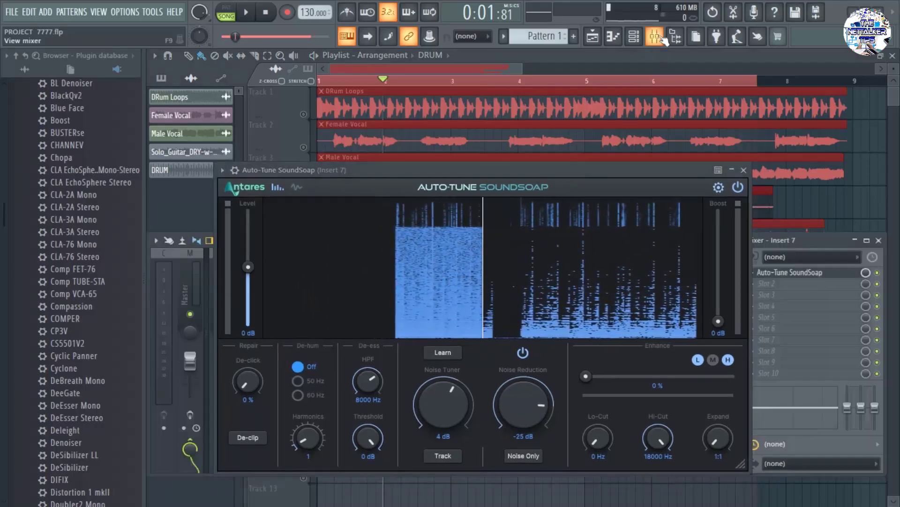
{"action": "left_click_drag", "start_coordinate": [573, 168], "coordinate": [549, 167]}
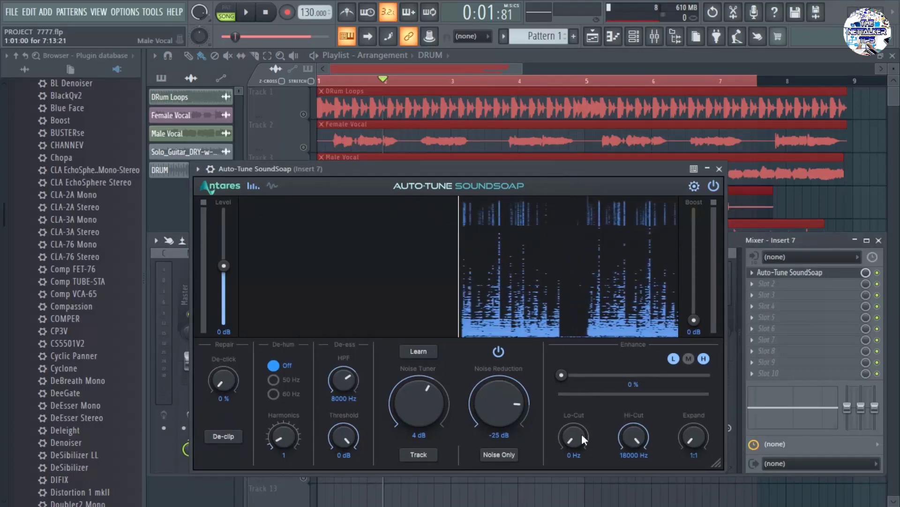
Play the song, bypassing and re-enabling SoundSoap and nudging the EQ's second band, then stop
{"action": "left_click", "coordinate": [246, 14]}
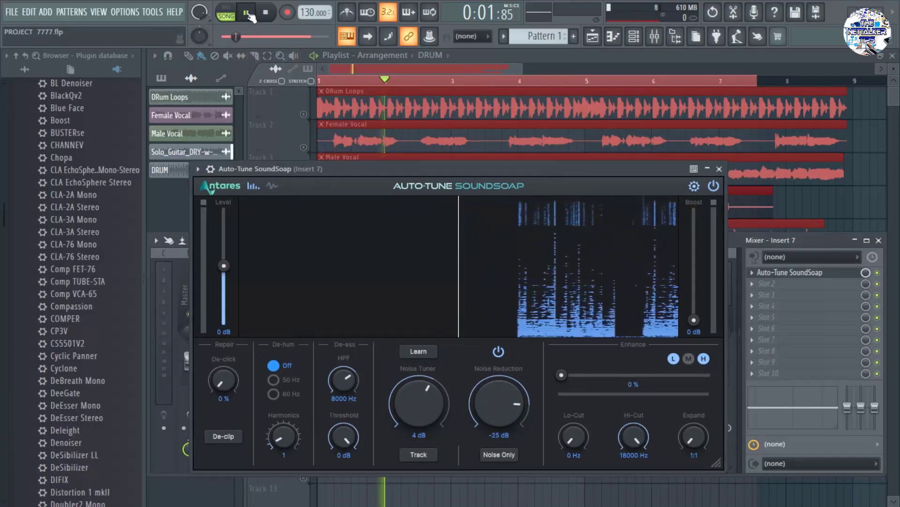
{"action": "left_click", "coordinate": [877, 273]}
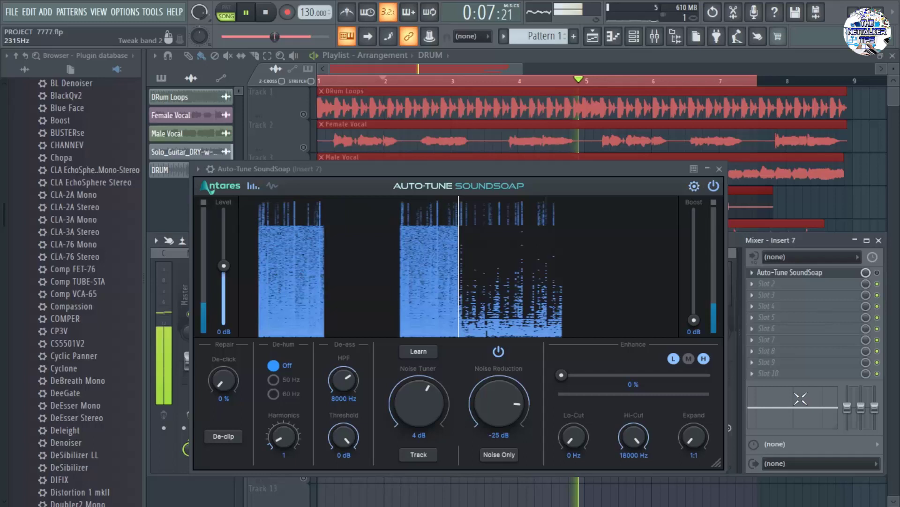
{"action": "left_click_drag", "start_coordinate": [800, 398], "coordinate": [802, 422]}
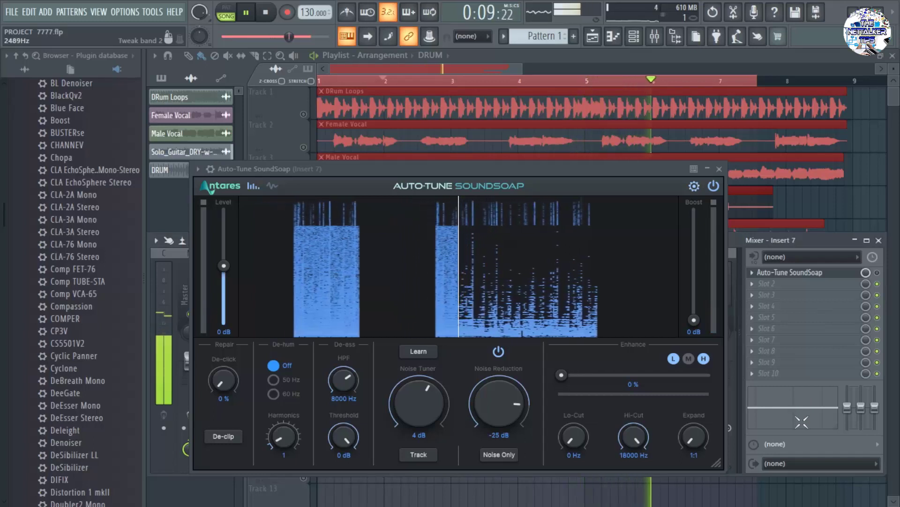
{"action": "left_click", "coordinate": [877, 273]}
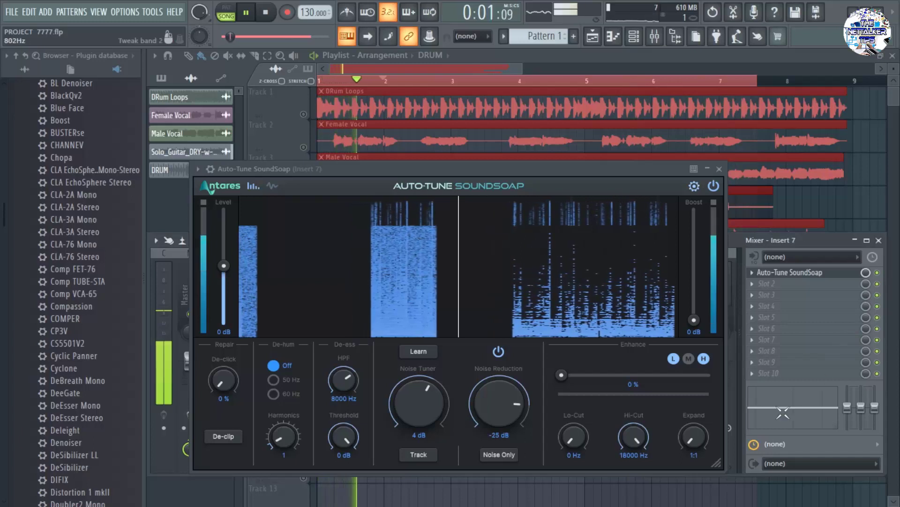
{"action": "left_click_drag", "start_coordinate": [783, 413], "coordinate": [805, 421]}
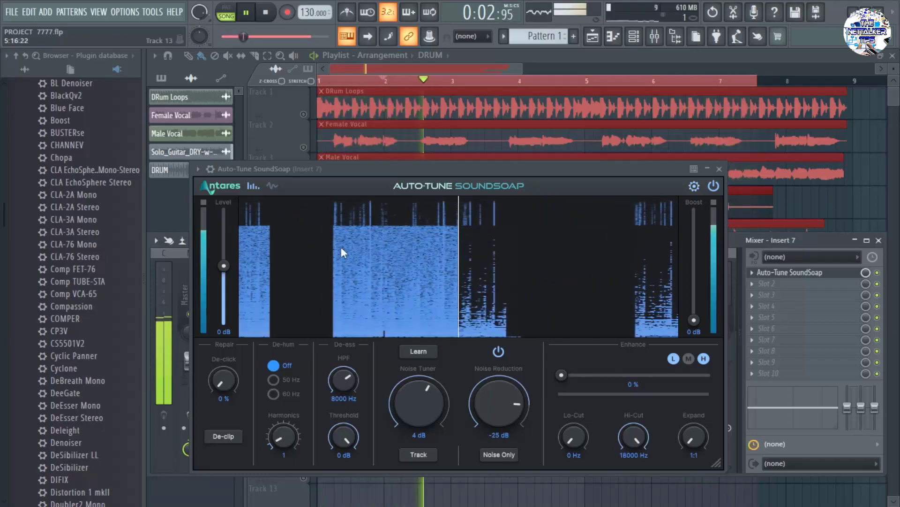
{"action": "key", "text": "space"}
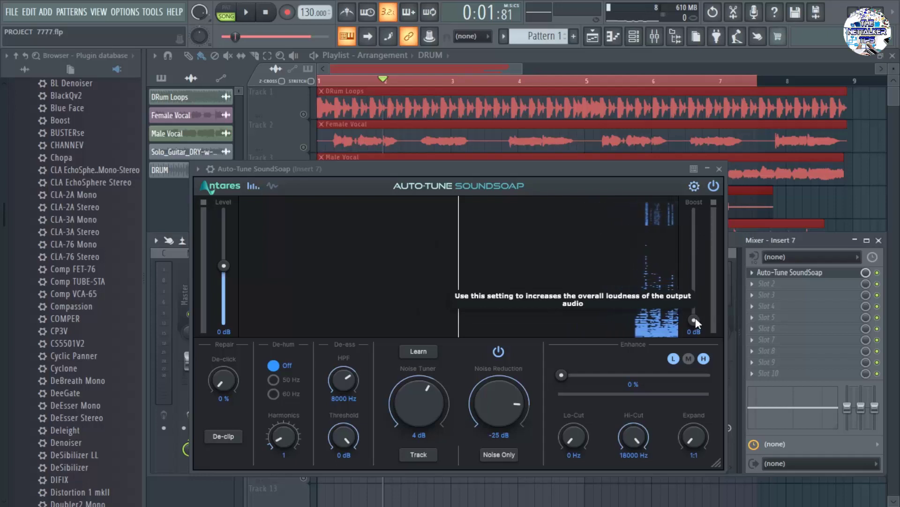
Scroll up on SoundSoap's Boost slider until it reads 2 dB
{"action": "scroll", "coordinate": [696, 317], "scroll_direction": "up", "scroll_amount": 2}
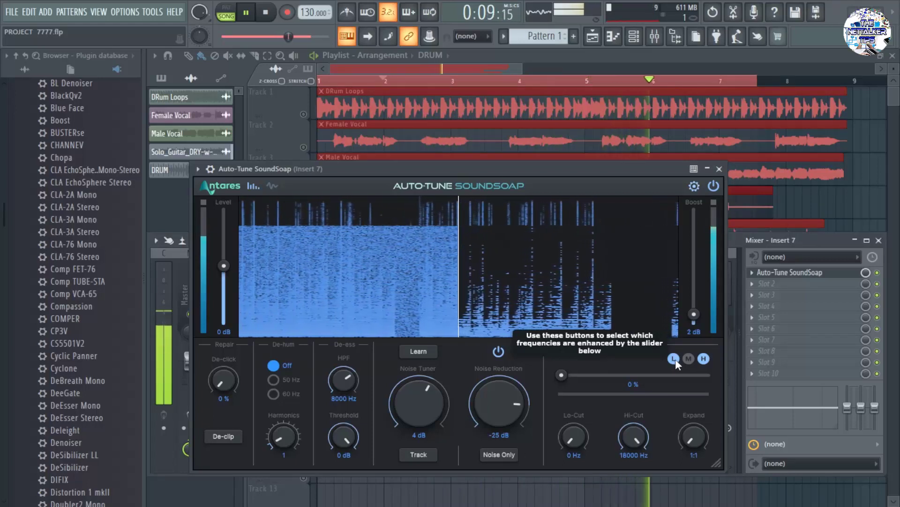
Set SoundSoap Enhance to the low and mid bands at 17%, then replay from the start
{"action": "left_click", "coordinate": [688, 358]}
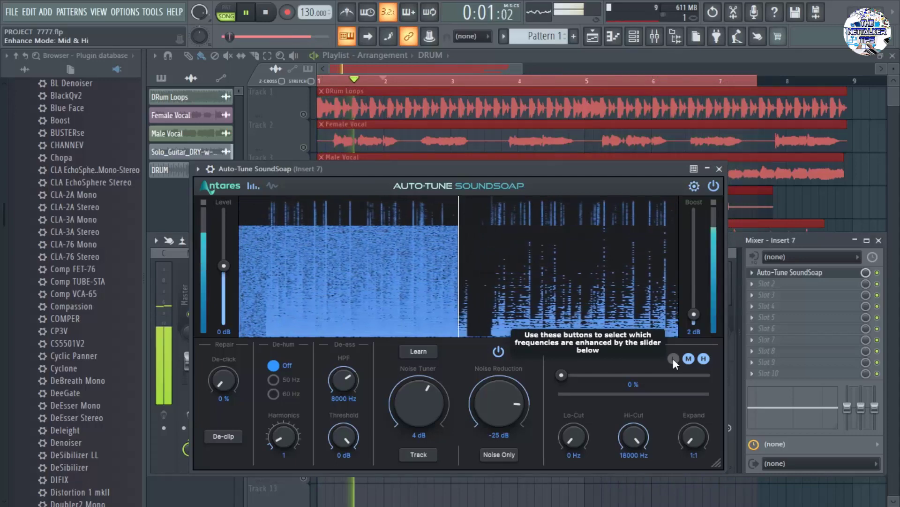
{"action": "left_click", "coordinate": [673, 359]}
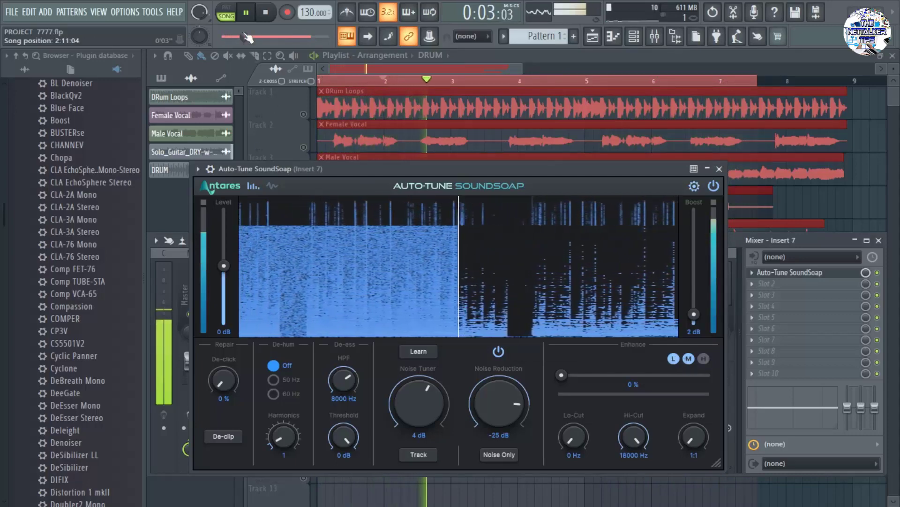
{"action": "key", "text": "space"}
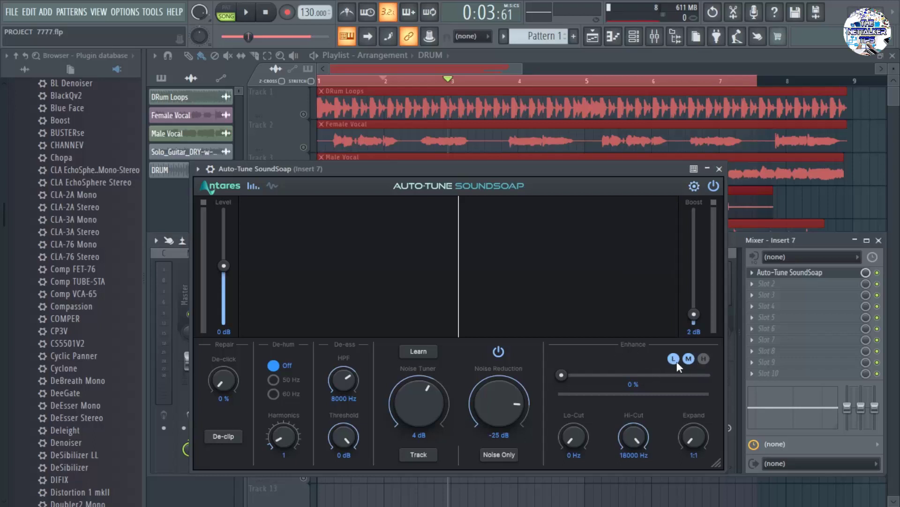
{"action": "left_click_drag", "start_coordinate": [561, 376], "coordinate": [575, 376]}
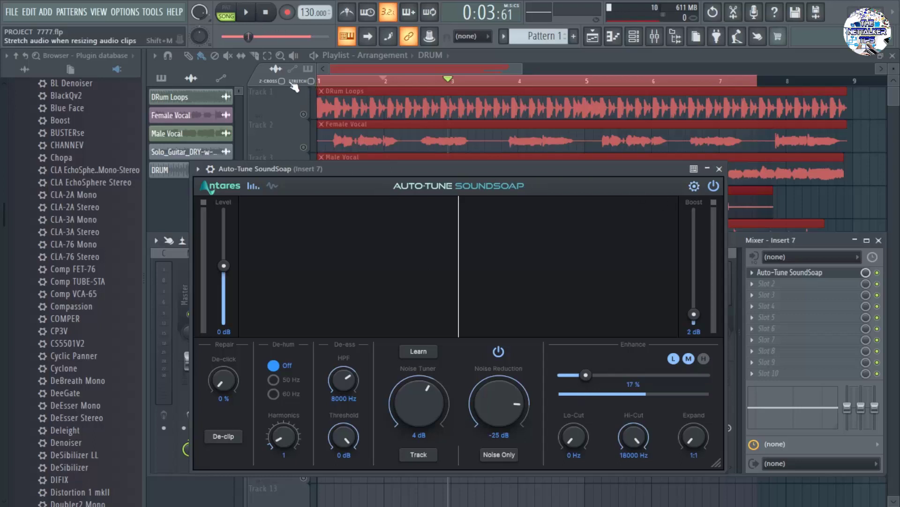
{"action": "left_click", "coordinate": [250, 14]}
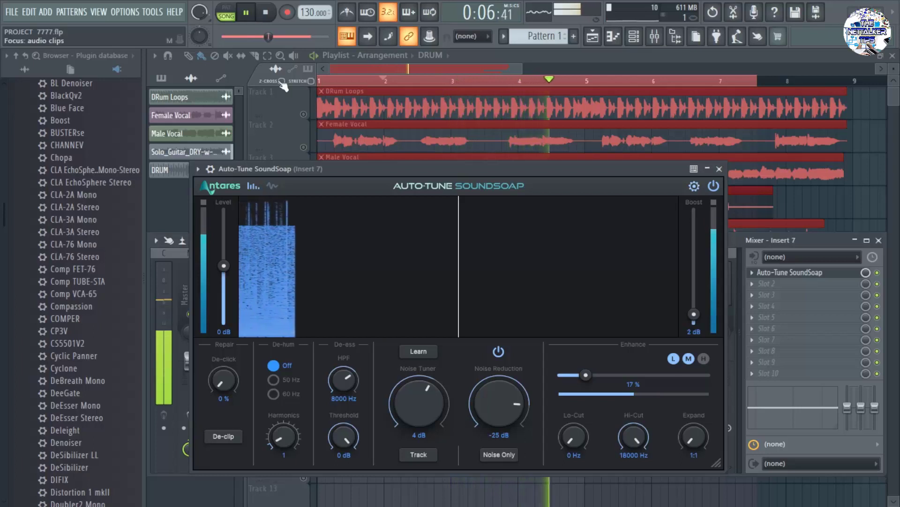
{"action": "left_click_drag", "start_coordinate": [276, 37], "coordinate": [235, 37]}
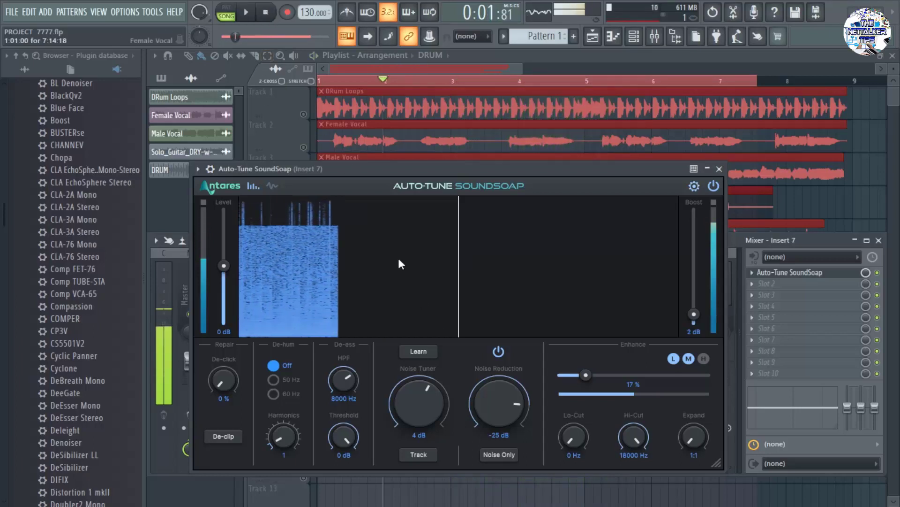
Lower SoundSoap's noise reduction to -28 dB and play the song to hear it
{"action": "key", "text": "space"}
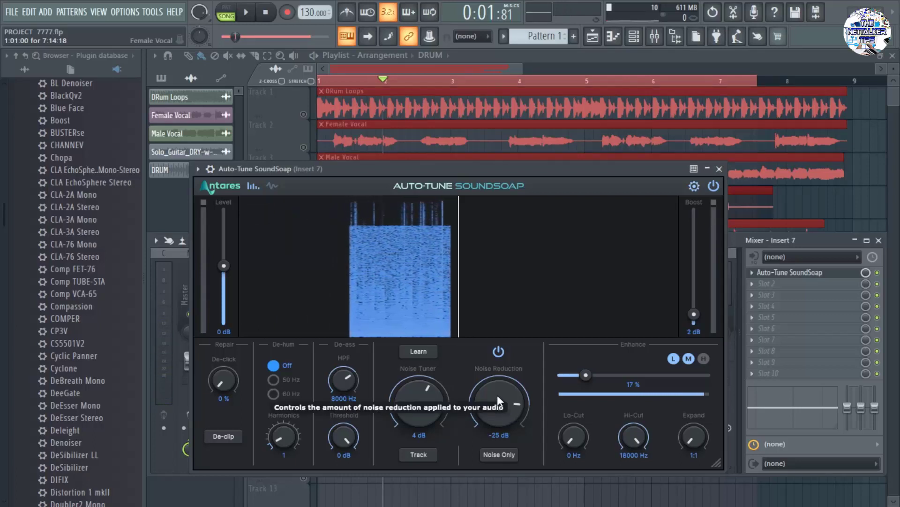
{"action": "mouse_move", "coordinate": [496, 390]}
{"action": "left_mouse_down"}
{"action": "mouse_move", "coordinate": [491, 409]}
{"action": "mouse_move", "coordinate": [496, 401]}
{"action": "left_mouse_up"}
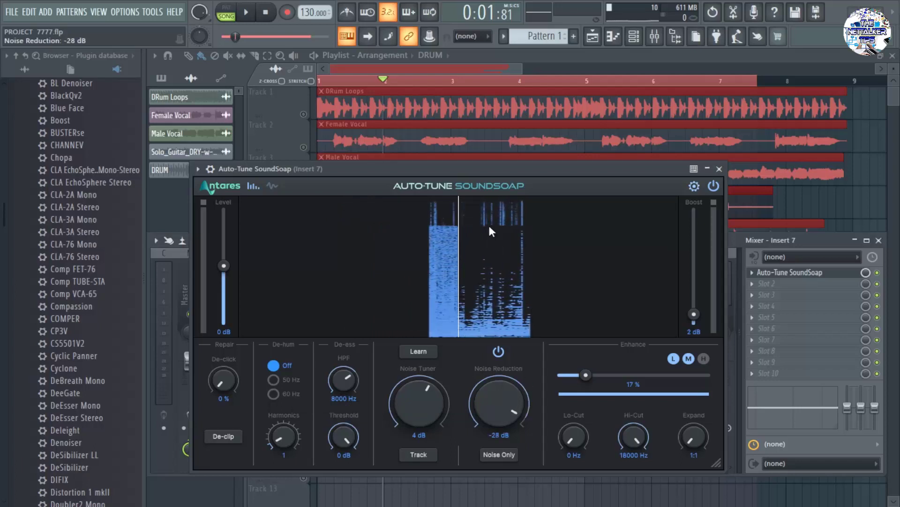
{"action": "left_click", "coordinate": [245, 13]}
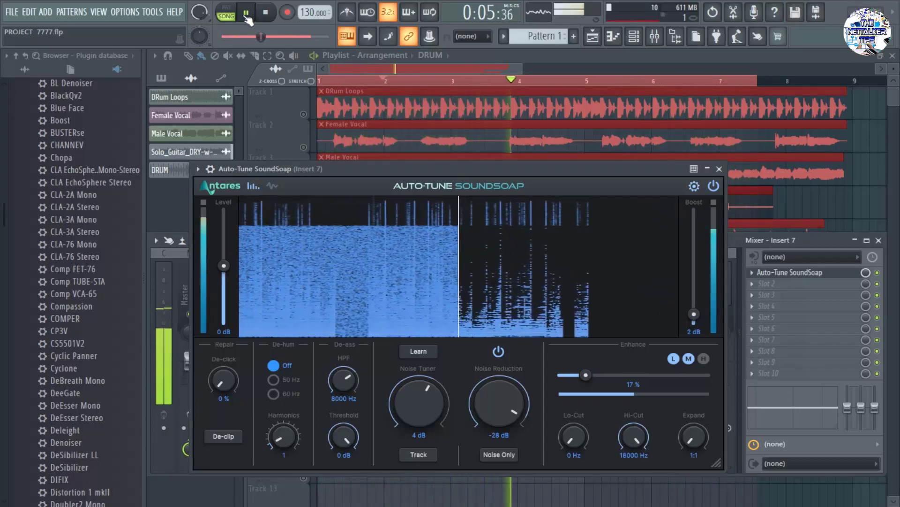
Stop playback and move the SoundSoap window over the playlist so mixer Insert 7 shows
{"action": "left_click", "coordinate": [246, 17]}
{"action": "left_click_drag", "start_coordinate": [503, 170], "coordinate": [585, 161]}
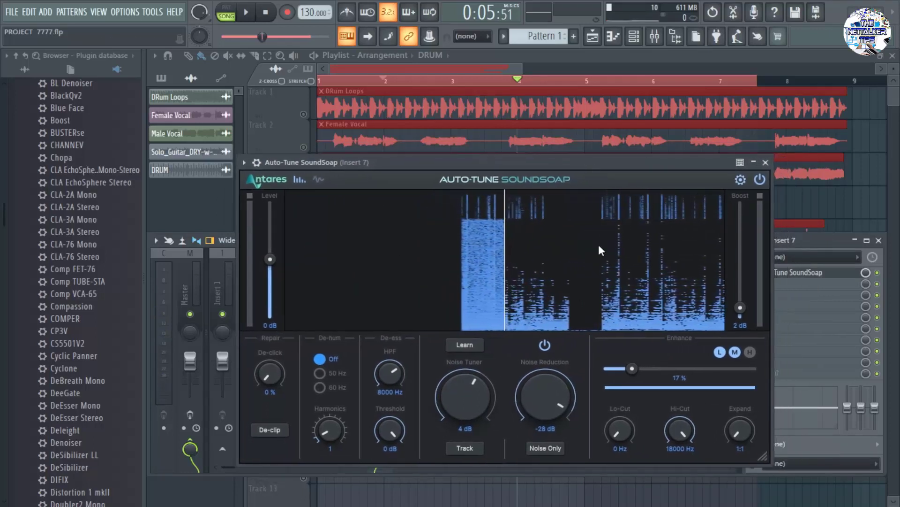
{"action": "left_click_drag", "start_coordinate": [585, 160], "coordinate": [626, 157]}
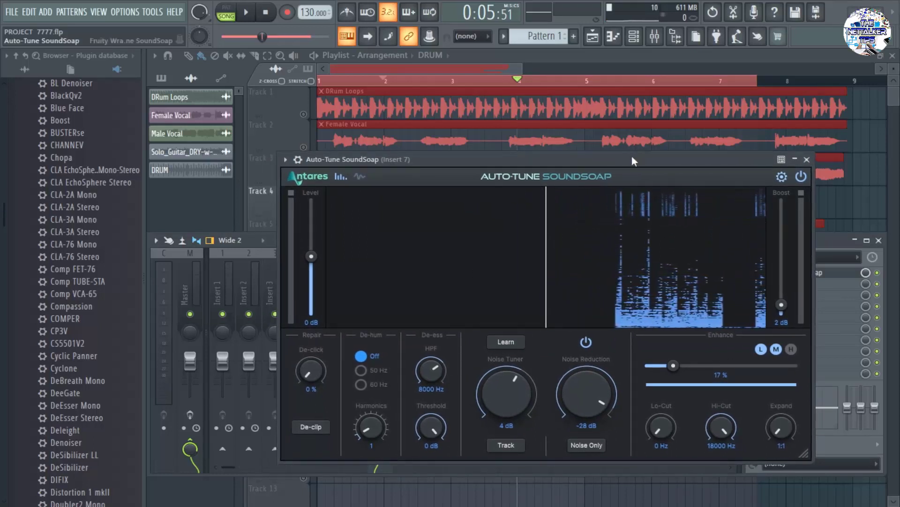
{"action": "left_click_drag", "start_coordinate": [631, 156], "coordinate": [649, 173]}
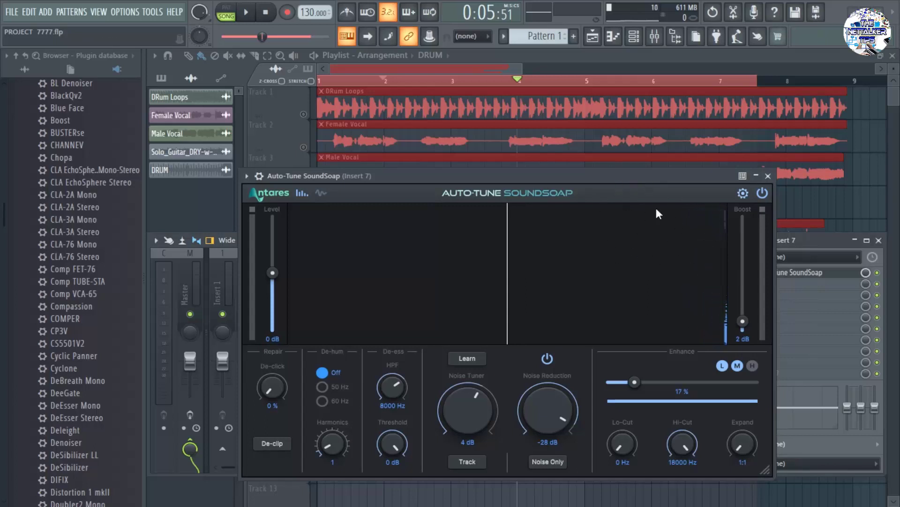
{"action": "left_click_drag", "start_coordinate": [561, 179], "coordinate": [575, 162]}
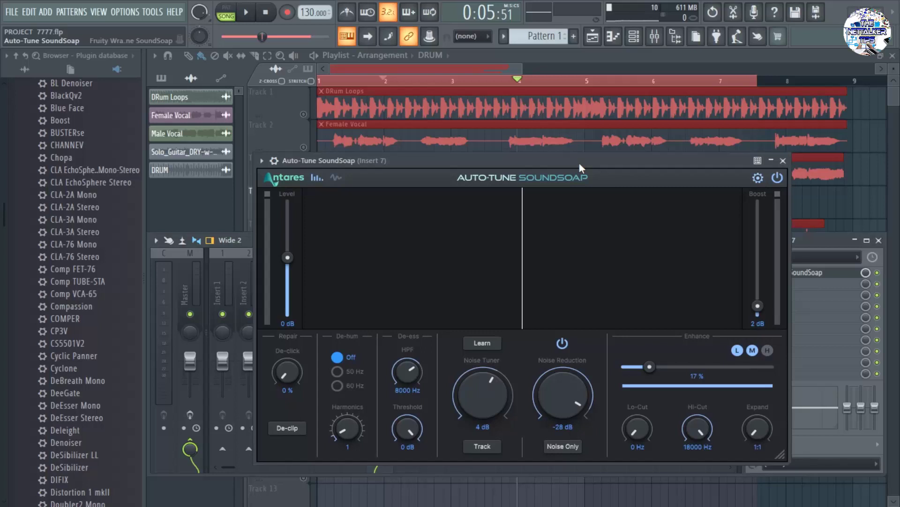